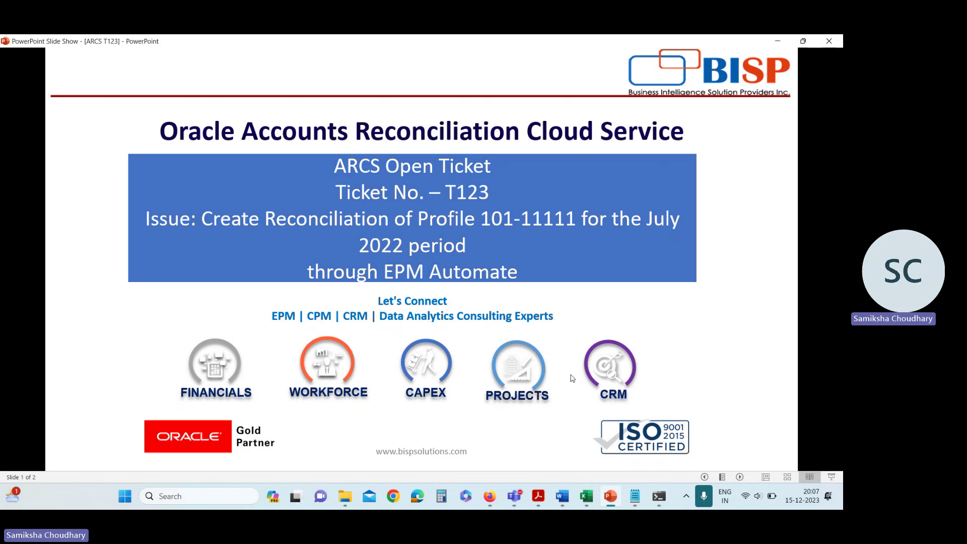
Return to the Account Reconciliation browser window and open Application > Configuration to show Filters
mouse_move(489, 496)
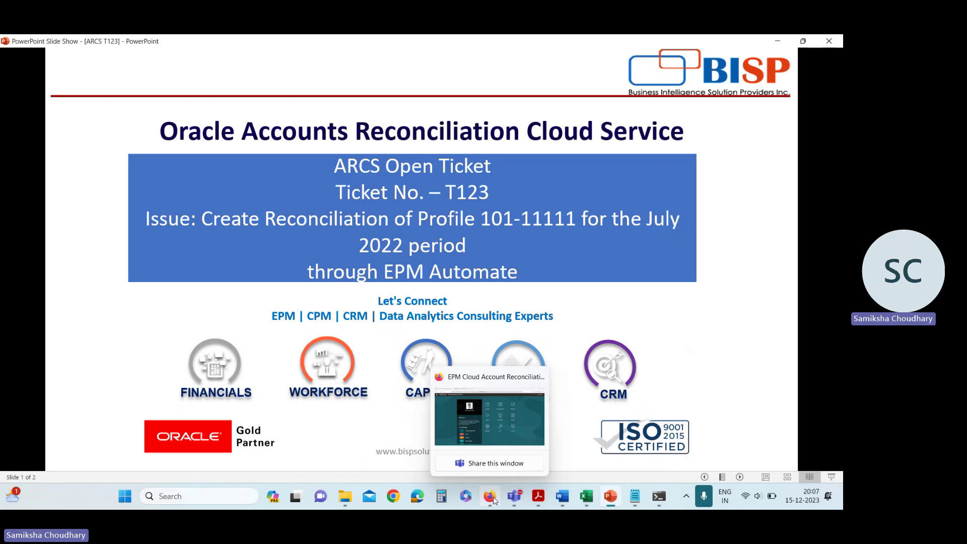
click(490, 439)
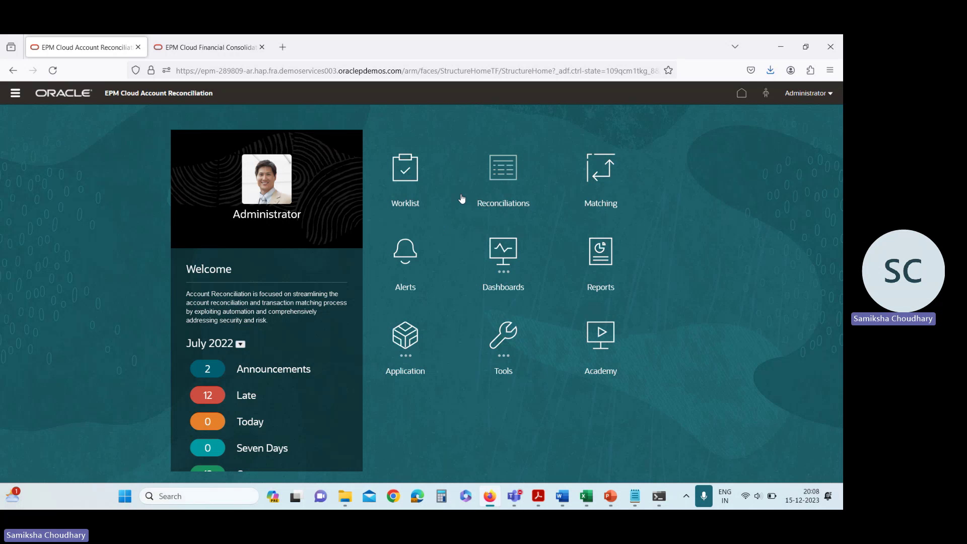
click(412, 336)
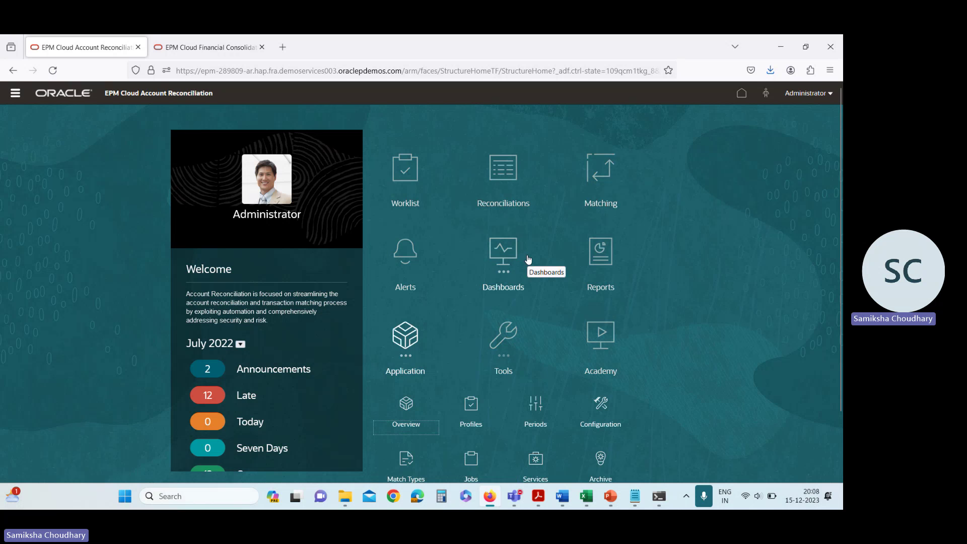
scroll(529, 262, down, 2)
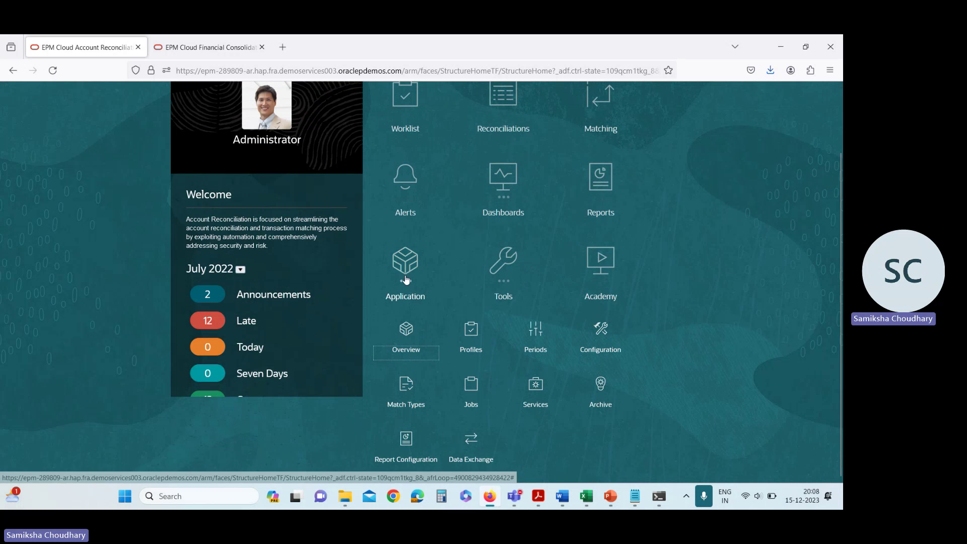
scroll(402, 277, up, 2)
click(403, 347)
scroll(604, 363, down, 2)
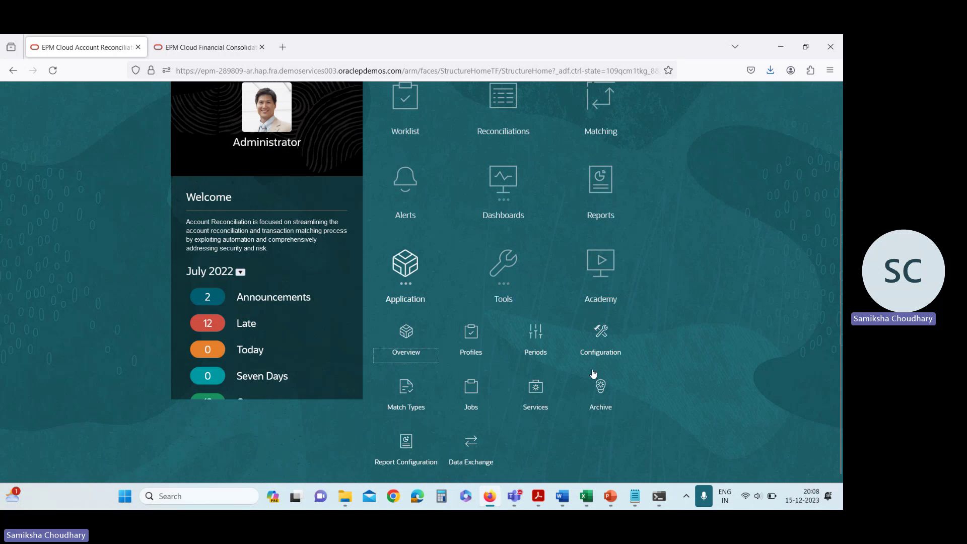
click(601, 337)
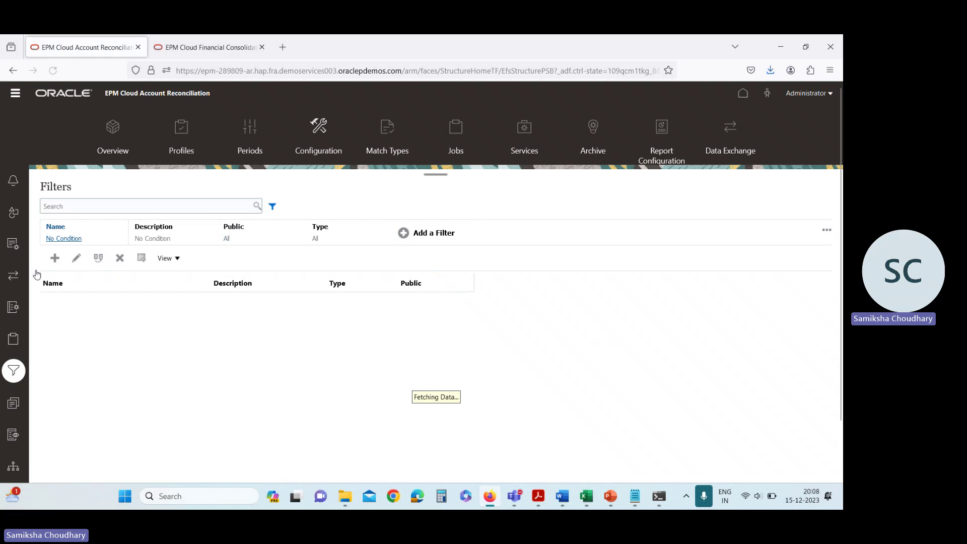
Start a new Profile-type filter named EPM Auto Reconciliation and add a condition row
click(55, 258)
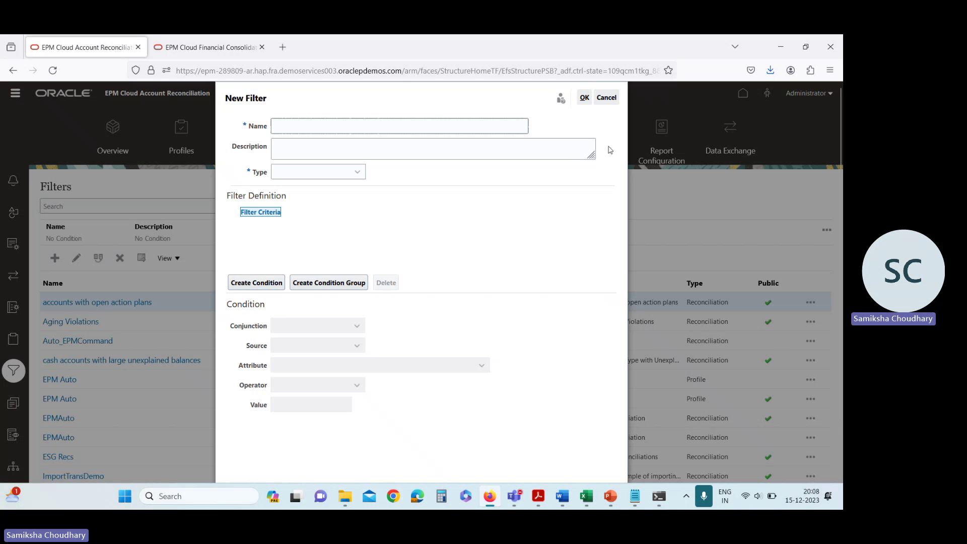
click(292, 123)
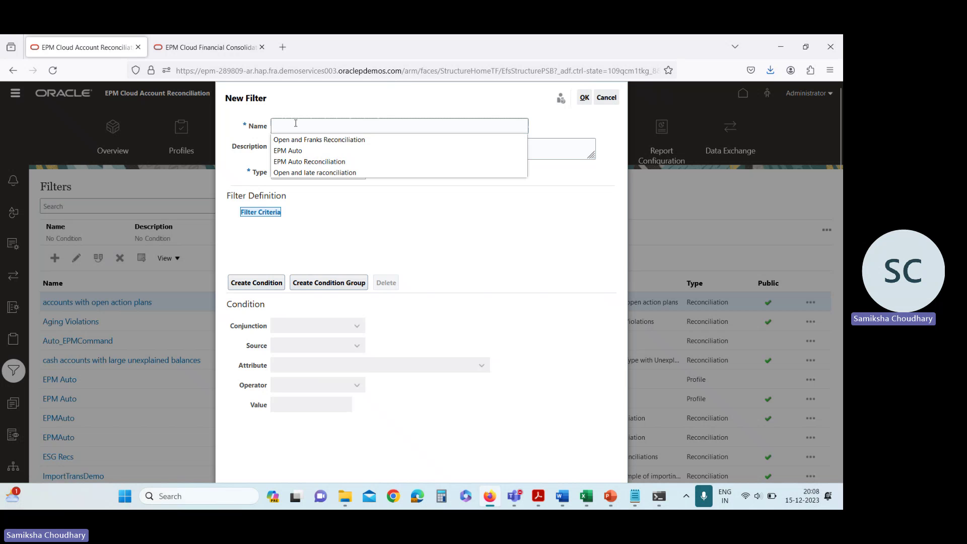
click(325, 161)
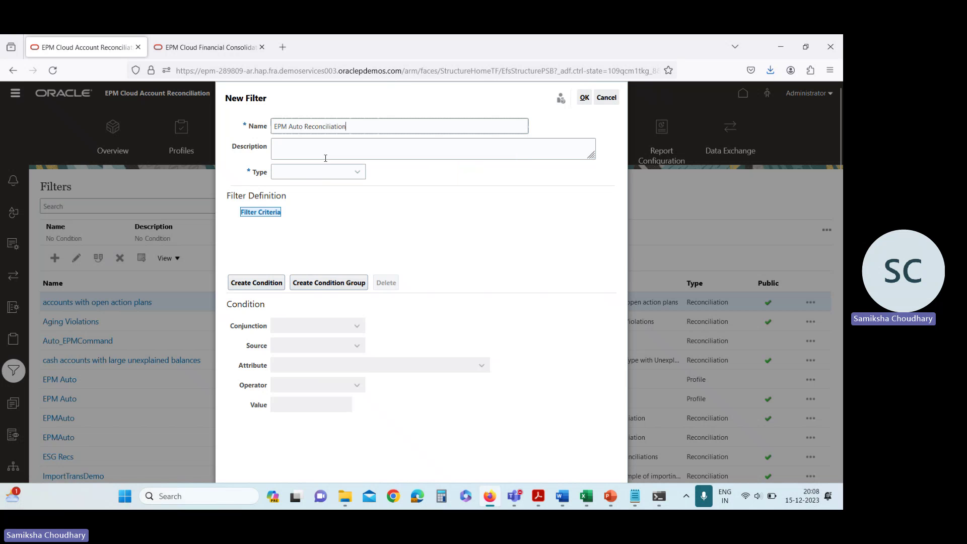
click(330, 171)
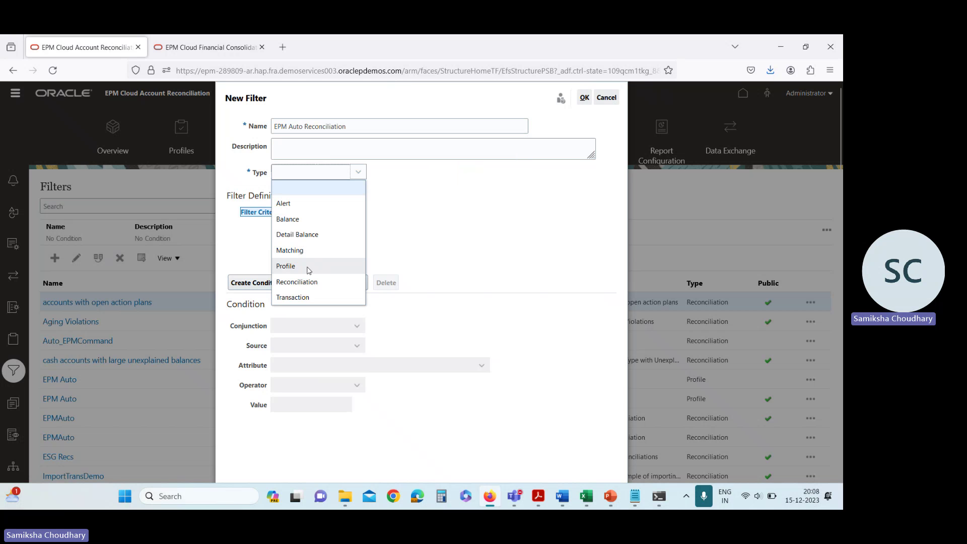
click(285, 266)
click(254, 280)
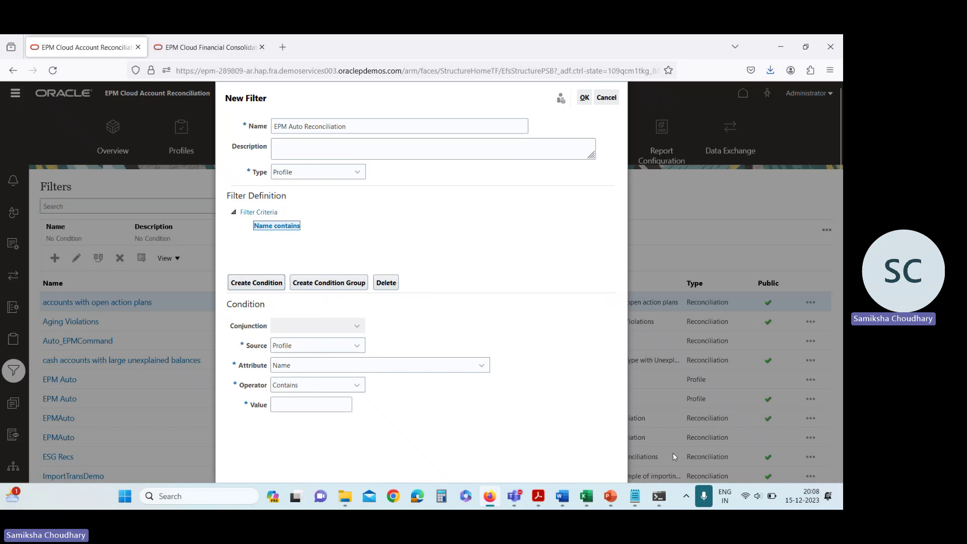
mouse_move(610, 496)
click(639, 429)
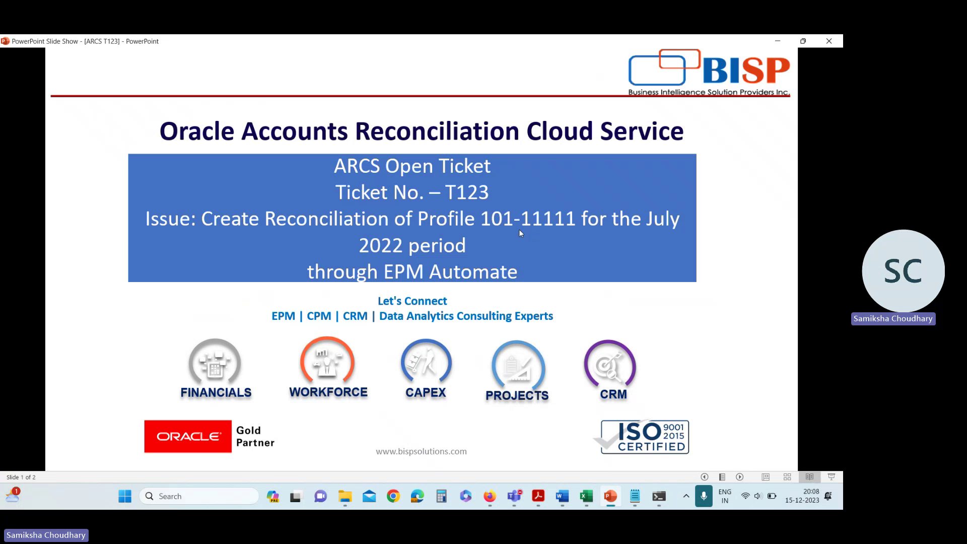
key(alt+Tab)
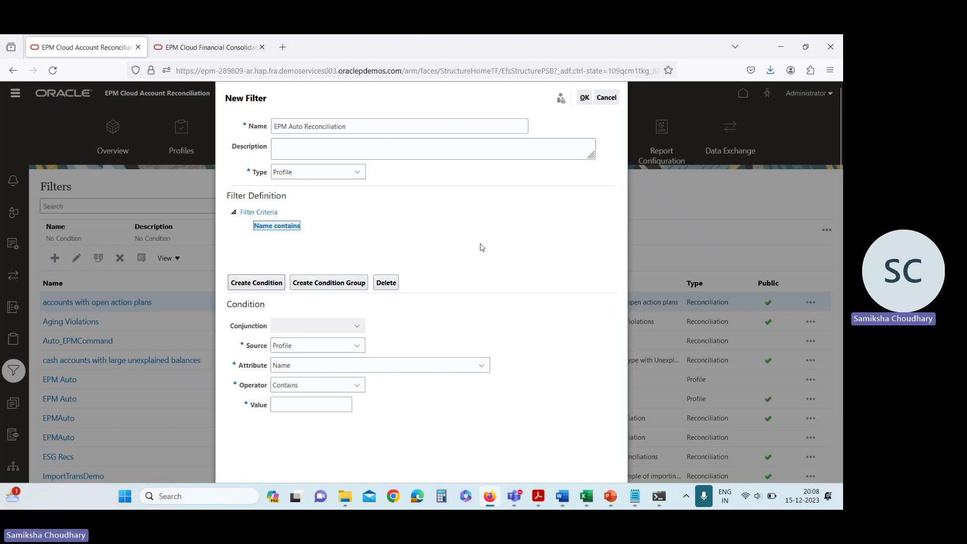
Set the condition to Account ID contains 101-11111 and save the filter
click(319, 366)
scroll(328, 269, up, 10)
scroll(328, 269, up, 3)
click(310, 227)
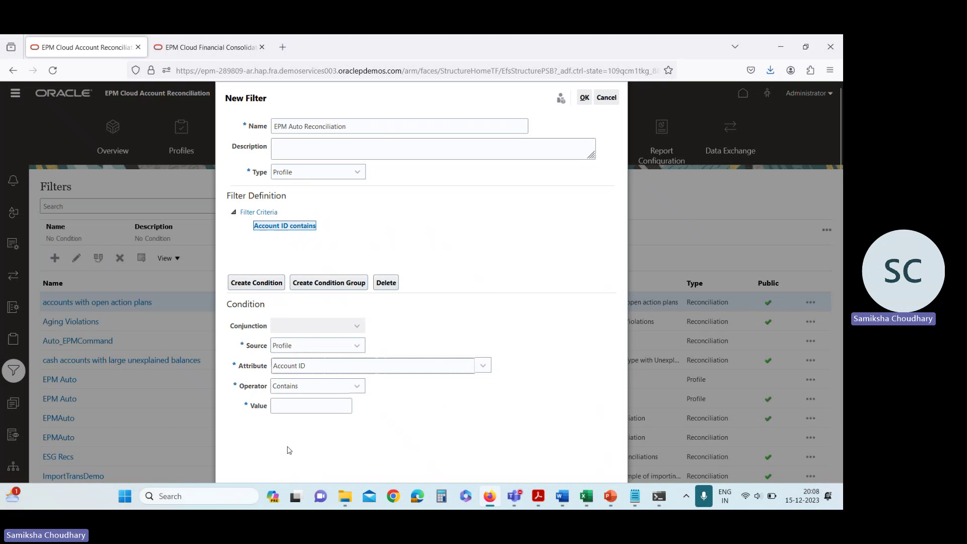
click(311, 387)
click(301, 411)
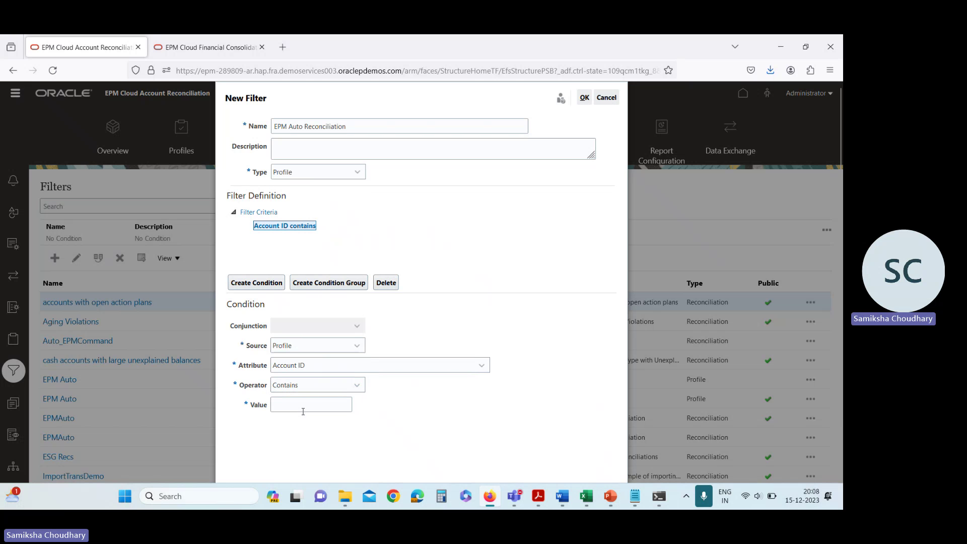
click(306, 403)
text(101-11111)
click(531, 217)
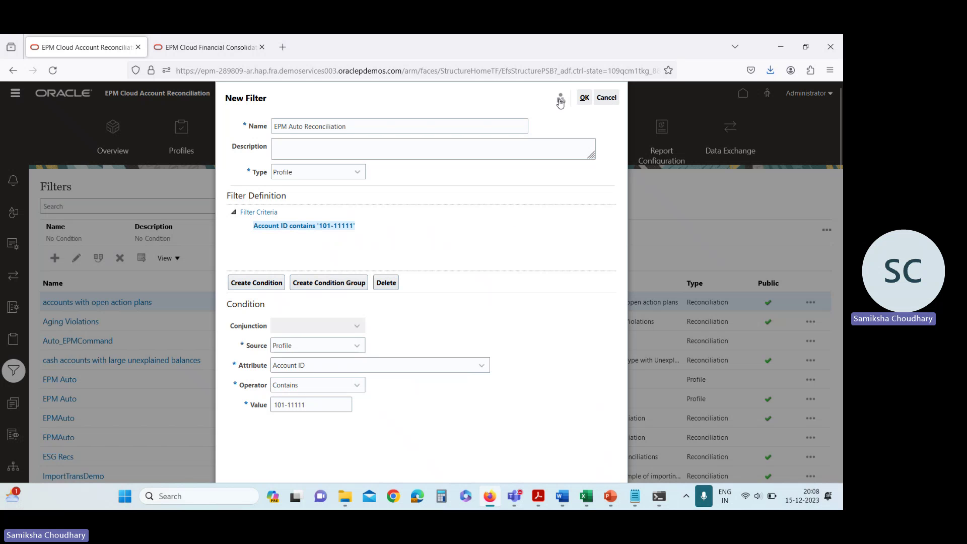
click(583, 98)
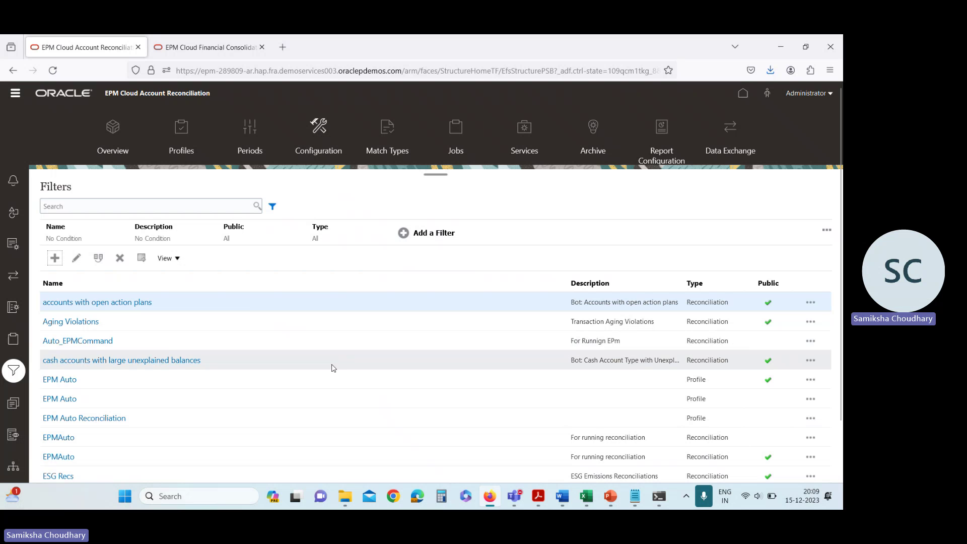
Show the desktop and close the old EPM Automate terminal window
key(super+d)
mouse_move(655, 499)
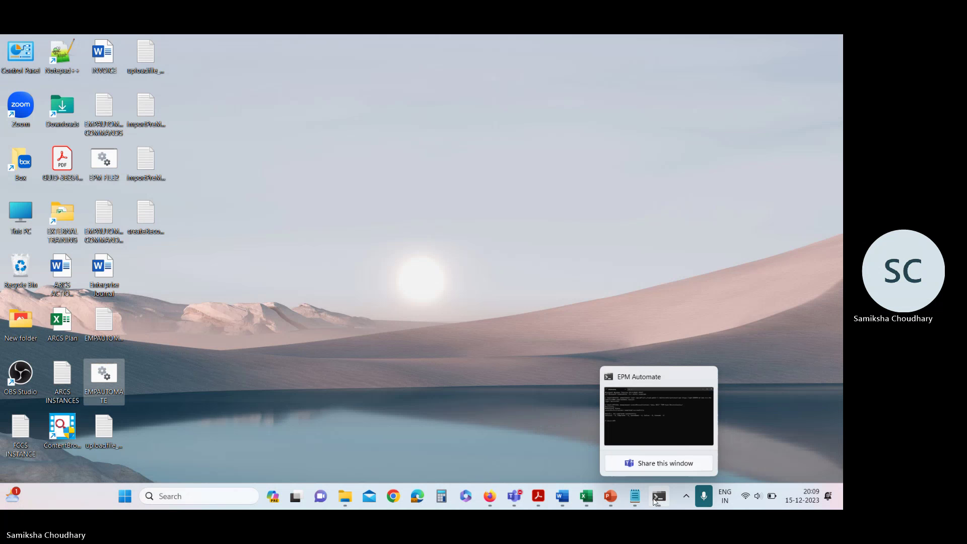
click(649, 422)
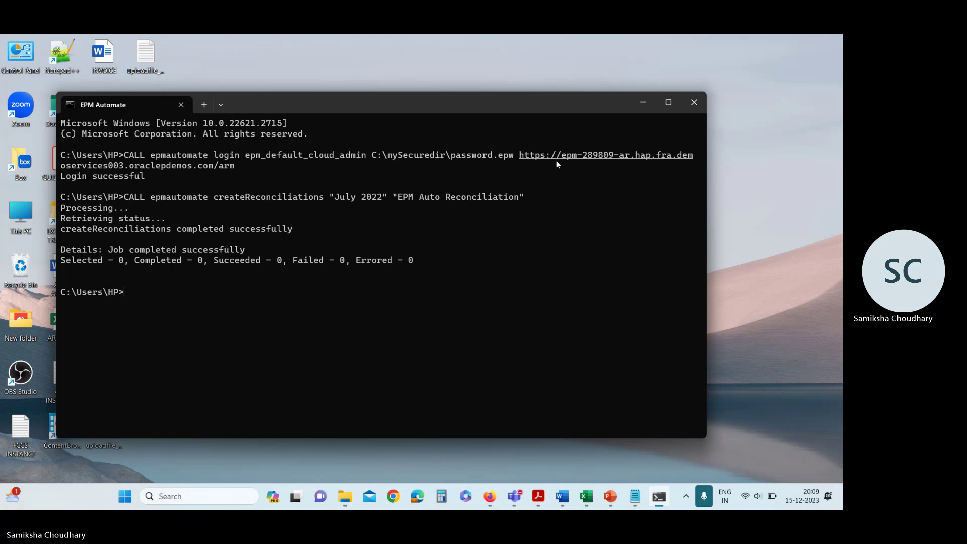
click(694, 103)
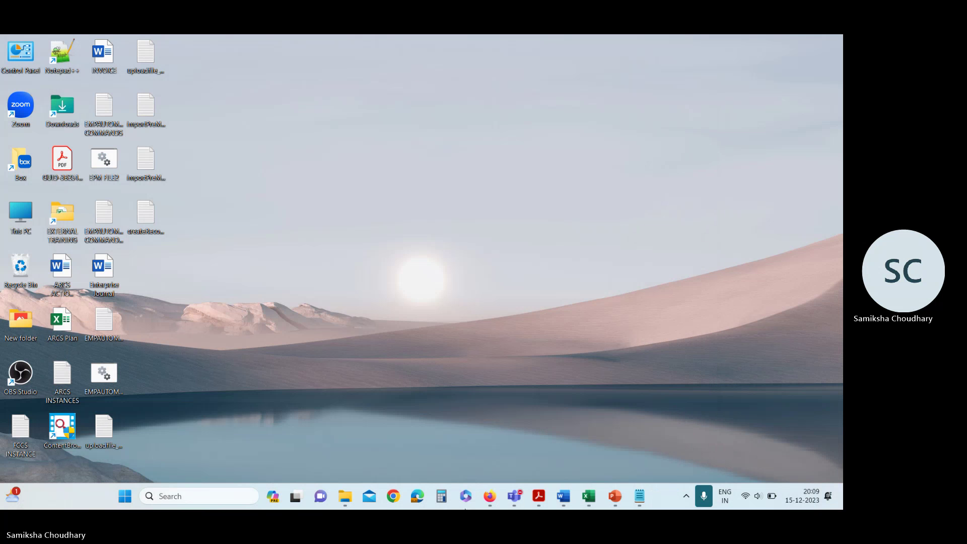
Launch Command Prompt from search and bring the epmautomate command notes forward
click(223, 496)
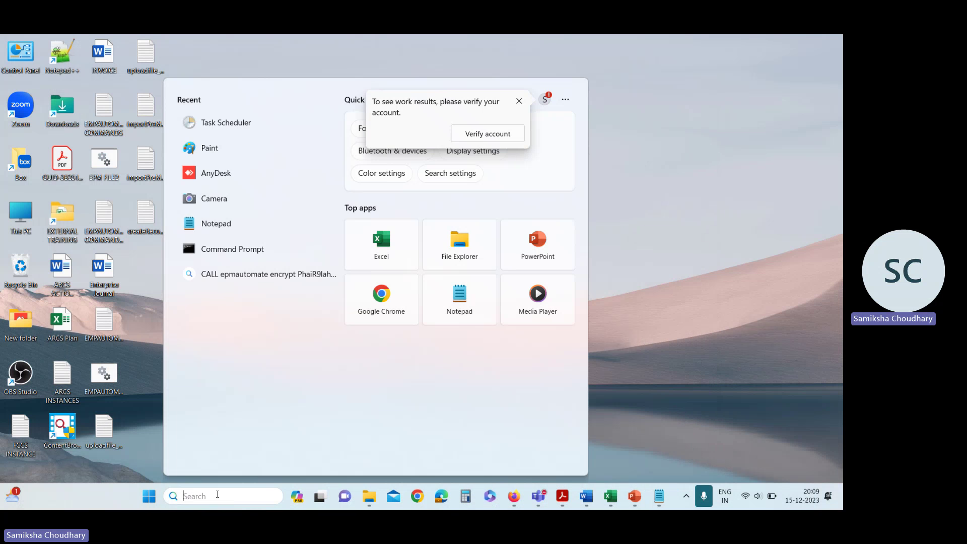
click(234, 250)
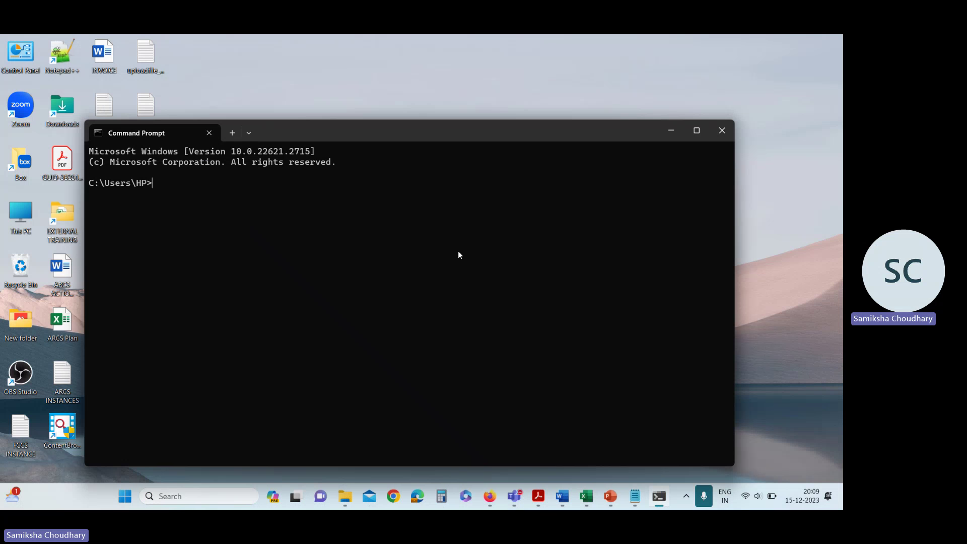
mouse_move(635, 496)
click(632, 427)
Copy the epmautomate login line into Command Prompt and run it, getting Login successful
drag(8, 84, 630, 85)
key(ctrl+c)
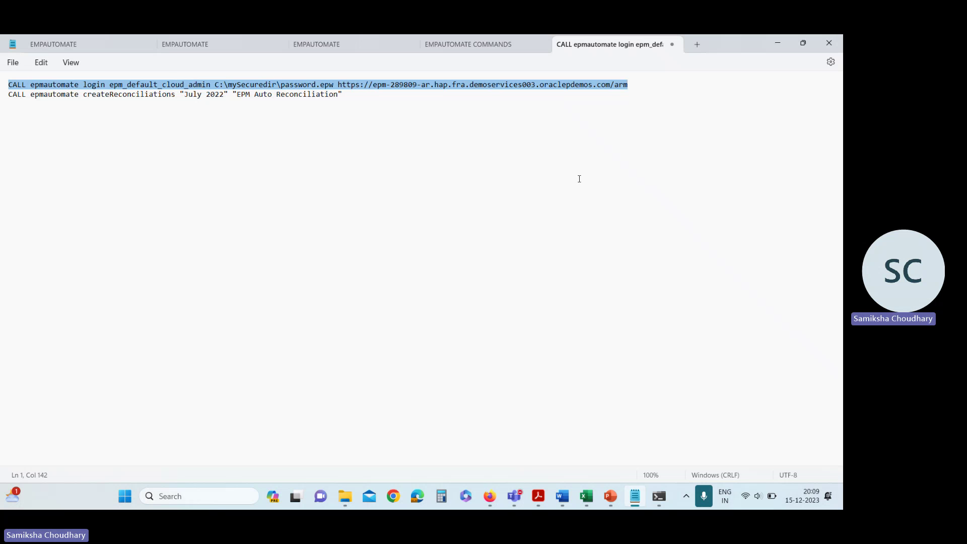
key(alt+Tab)
key(ctrl+v)
key(Return)
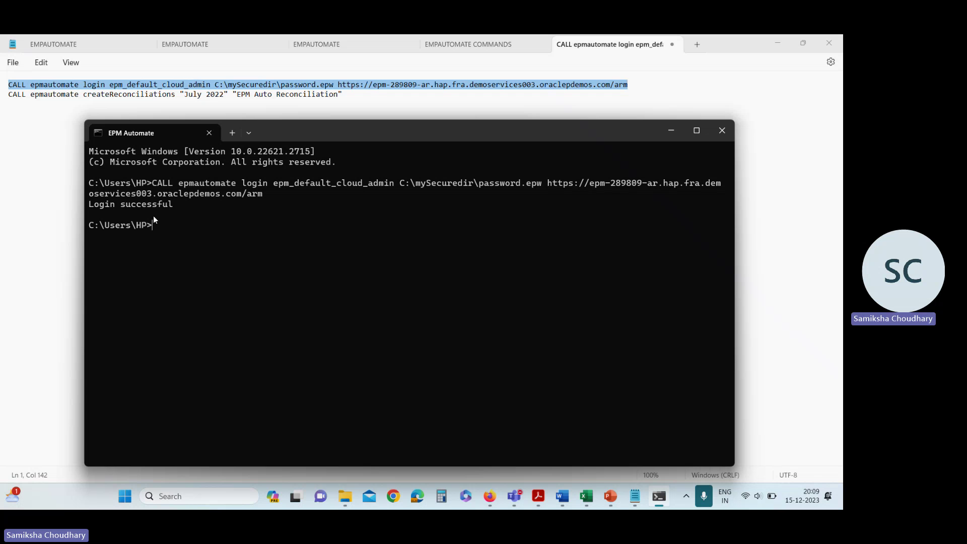
click(671, 131)
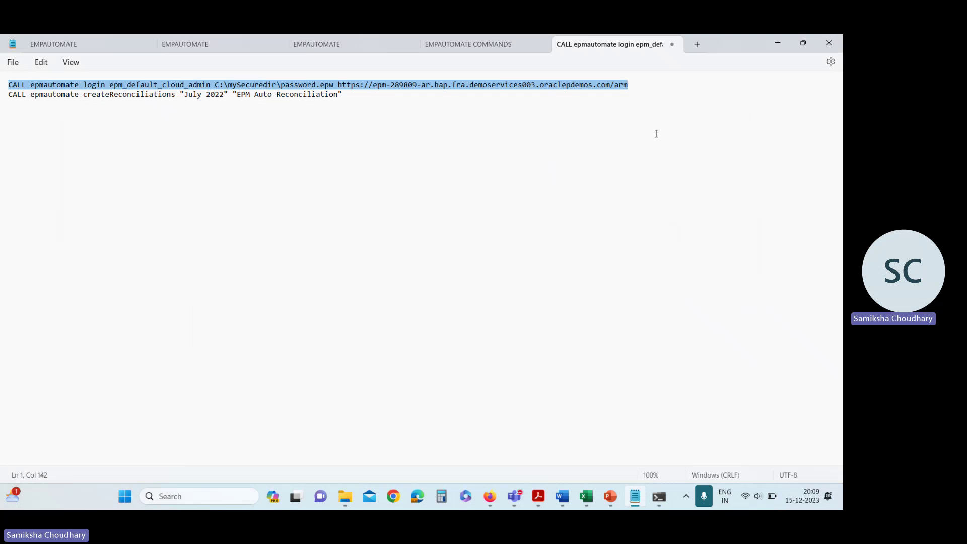
click(291, 95)
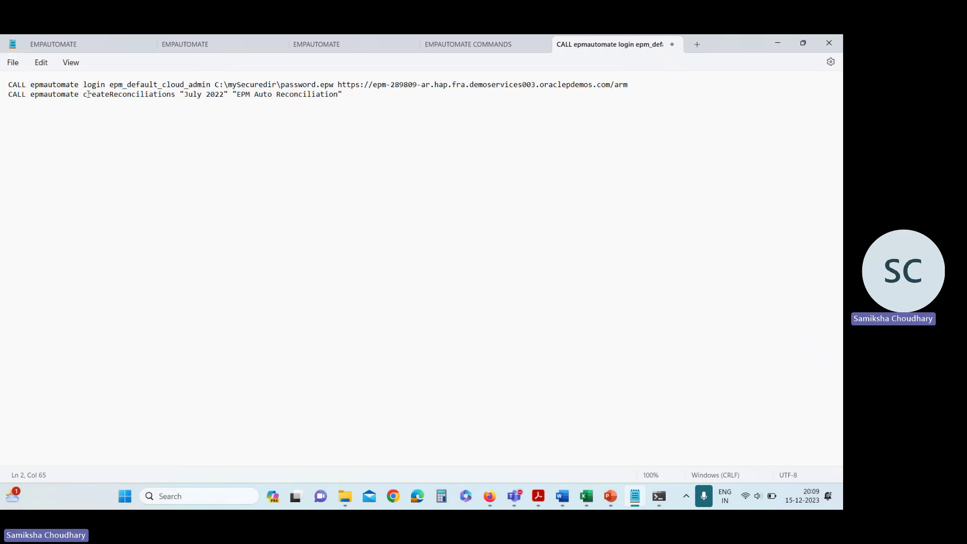
Highlight pieces of line 2: the createReconciliations command name and the quoted filter name
drag(83, 94, 189, 98)
click(210, 94)
drag(83, 95, 229, 94)
click(266, 162)
key(Right)
key(Right)
key(Right)
key(Right)
key(Right)
key(Right)
key(Right)
drag(233, 93, 343, 95)
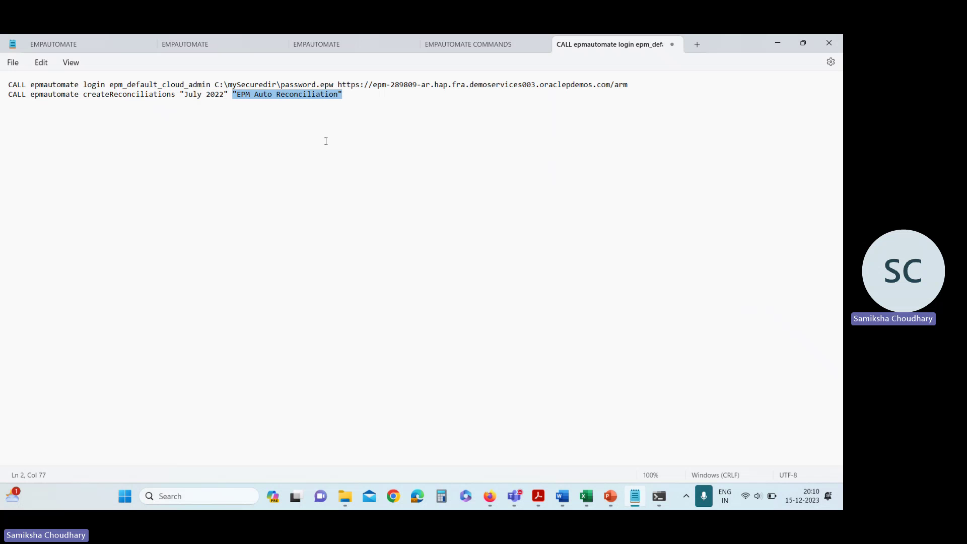
click(301, 130)
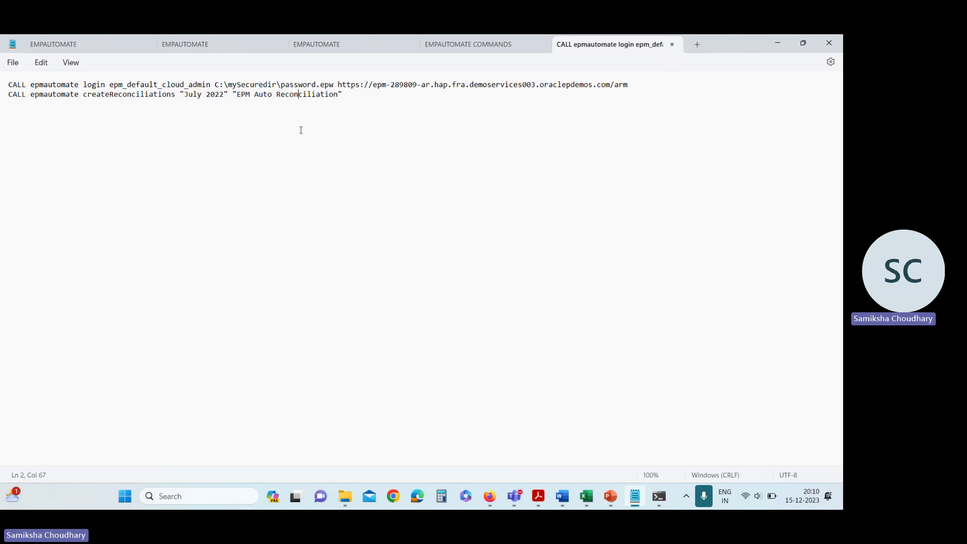
drag(237, 94, 343, 95)
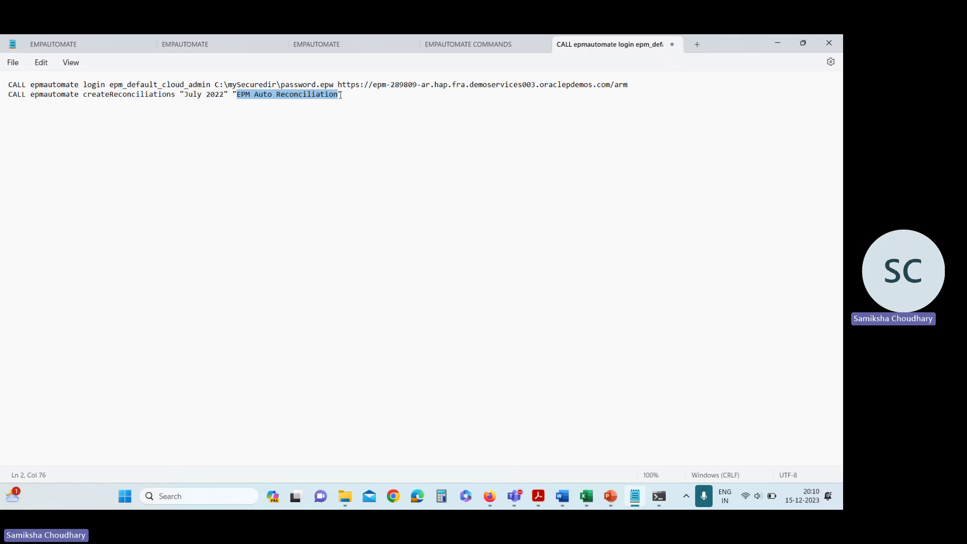
click(448, 195)
drag(232, 95, 344, 94)
click(363, 160)
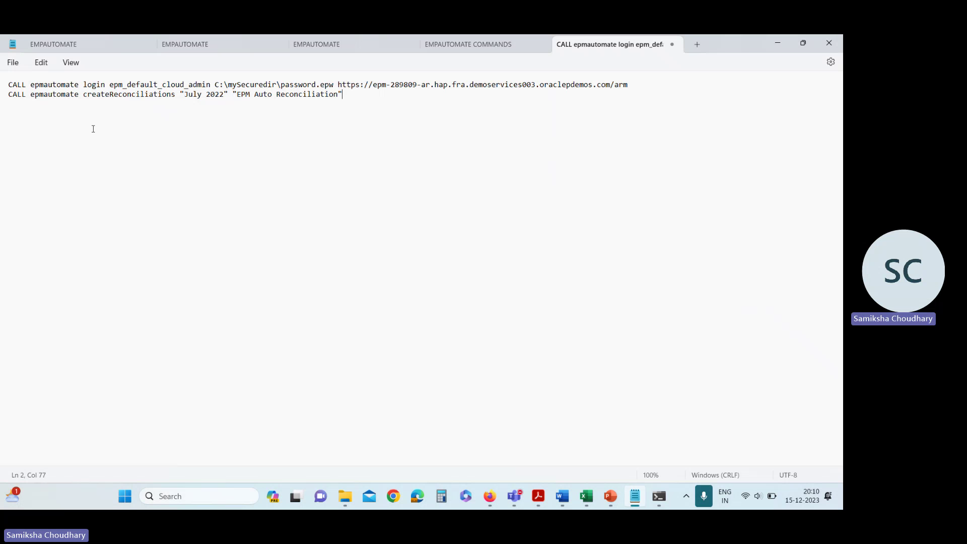
Select the entire line createReconciliations "July 2022" "EPM Auto Reconciliation"
drag(83, 95, 169, 96)
click(166, 142)
drag(5, 95, 92, 96)
click(102, 151)
drag(6, 96, 344, 96)
key(ctrl+c)
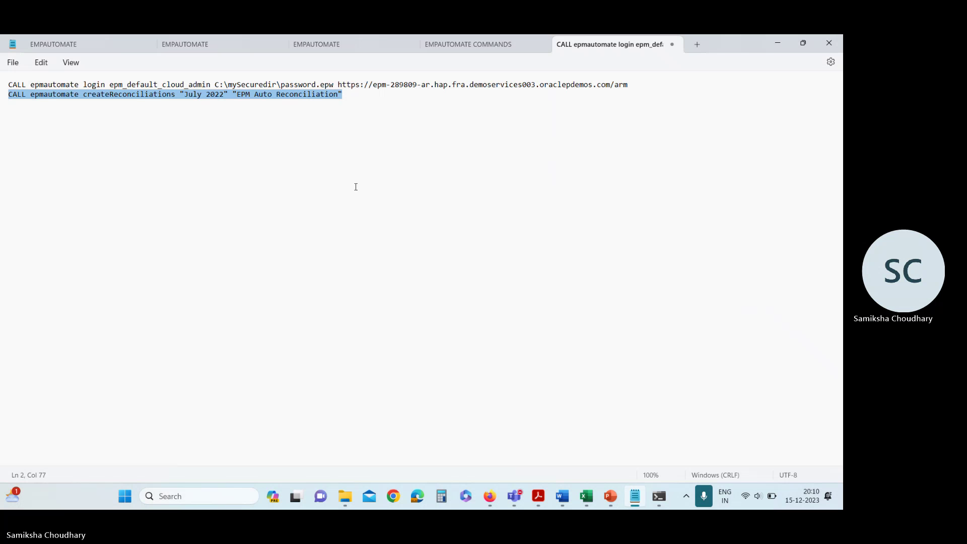
Run the pasted createReconciliations command for July 2022: 1 succeeded, 0 failed, 0 errored
mouse_move(659, 496)
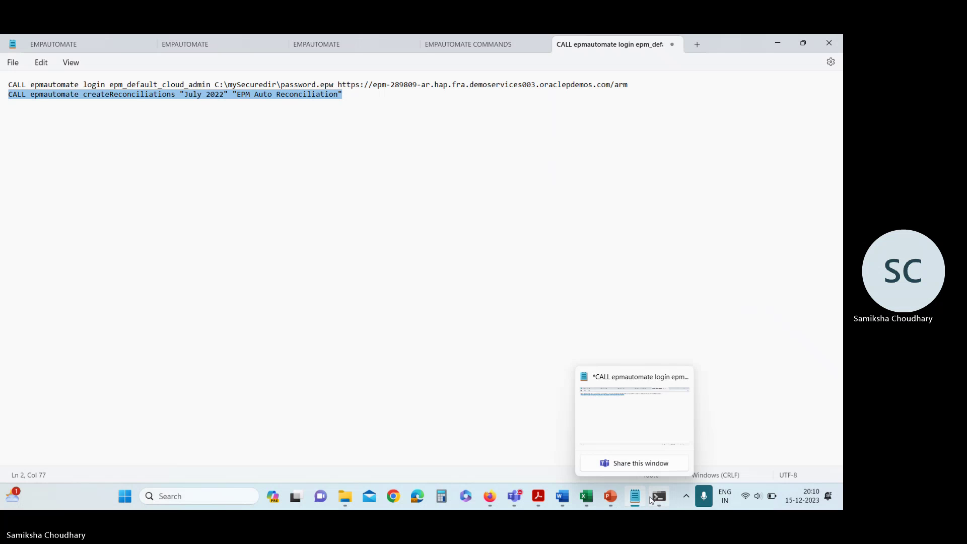
click(585, 391)
key(ctrl+v)
key(Return)
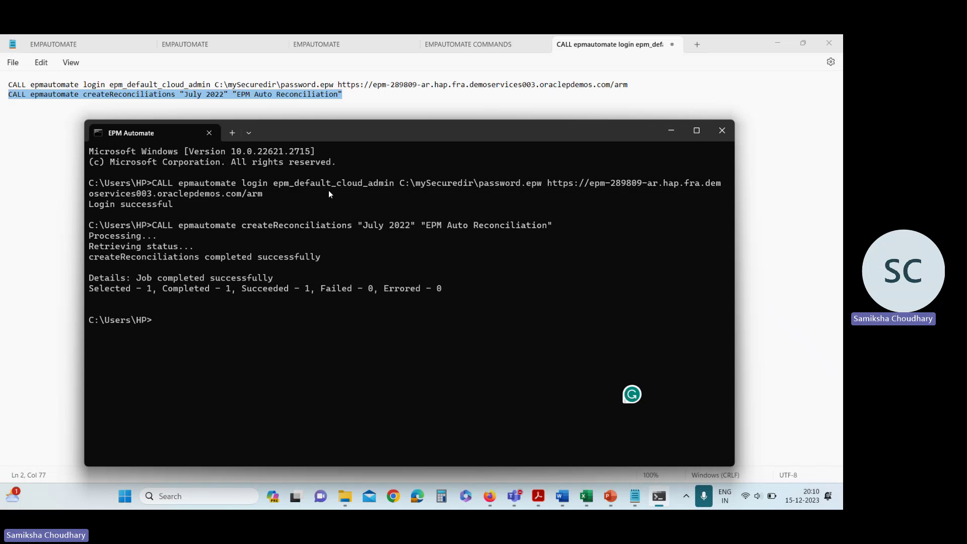
click(671, 130)
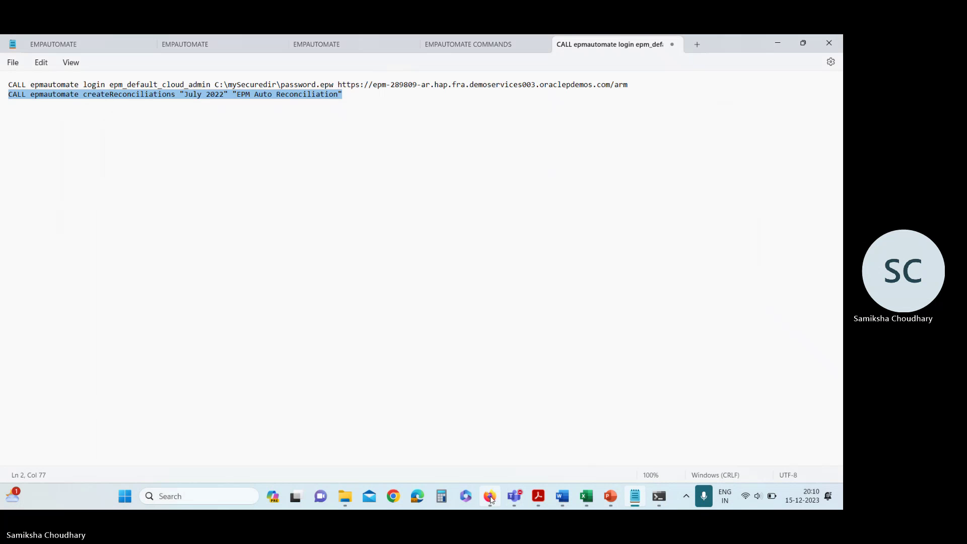
From the Account Reconciliation home page, open Reconciliations and select 101-11111 Cash & Bank Reconciliation
mouse_move(489, 496)
click(500, 436)
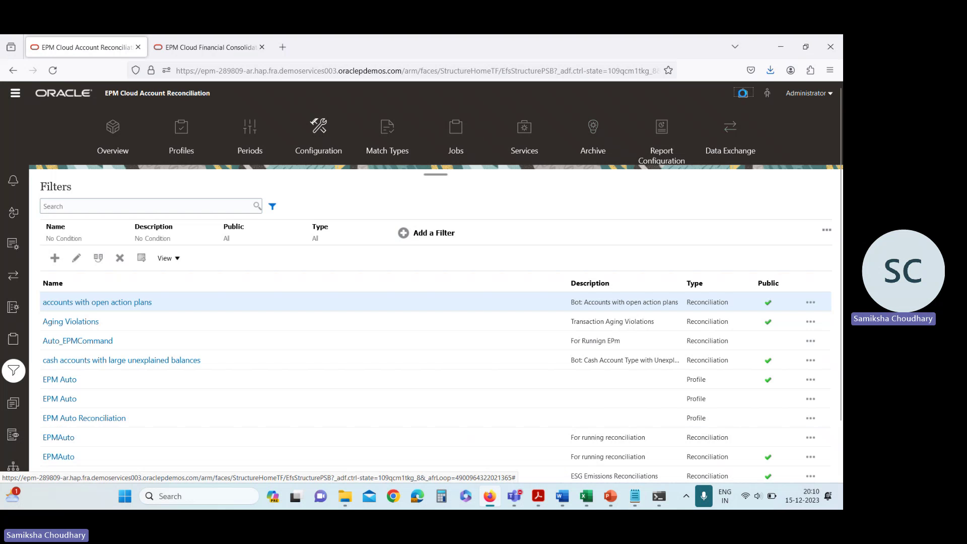
click(743, 95)
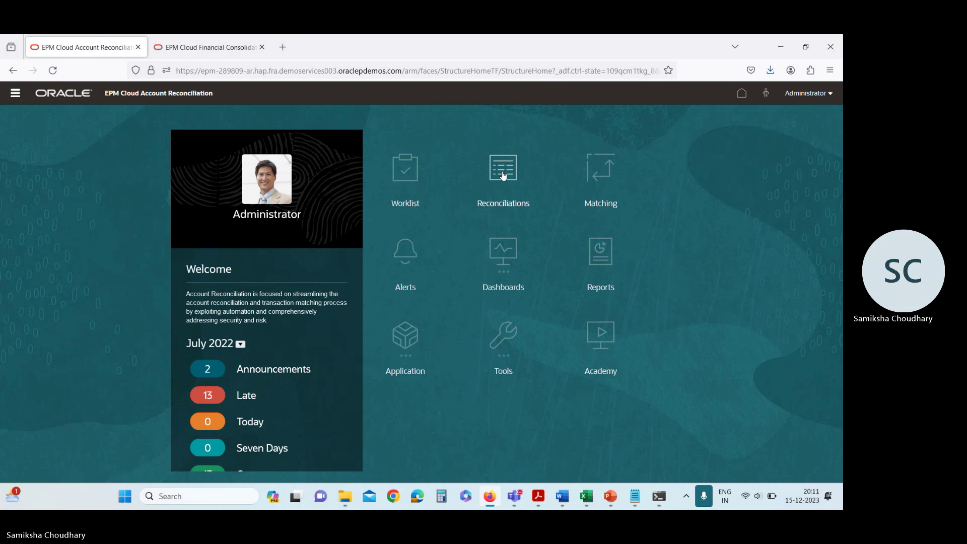
click(502, 174)
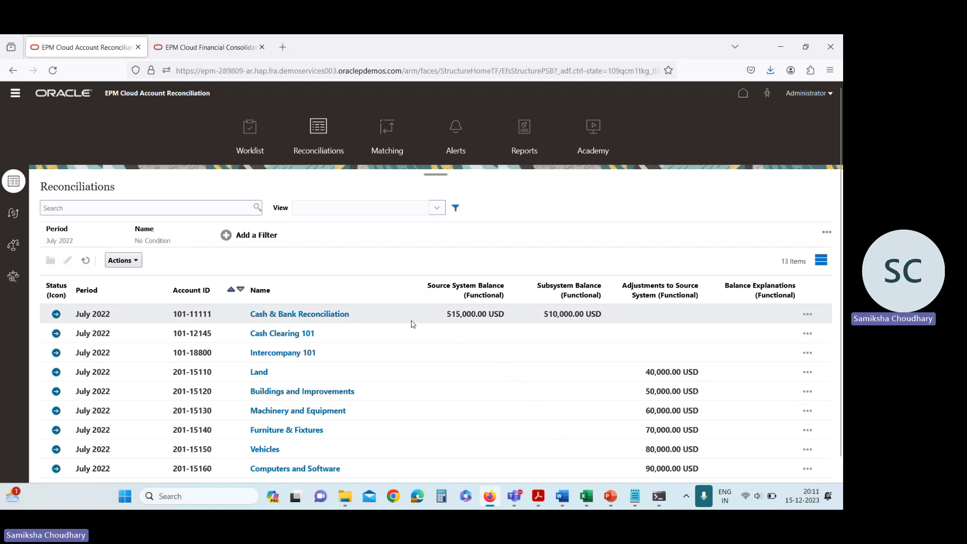
click(284, 315)
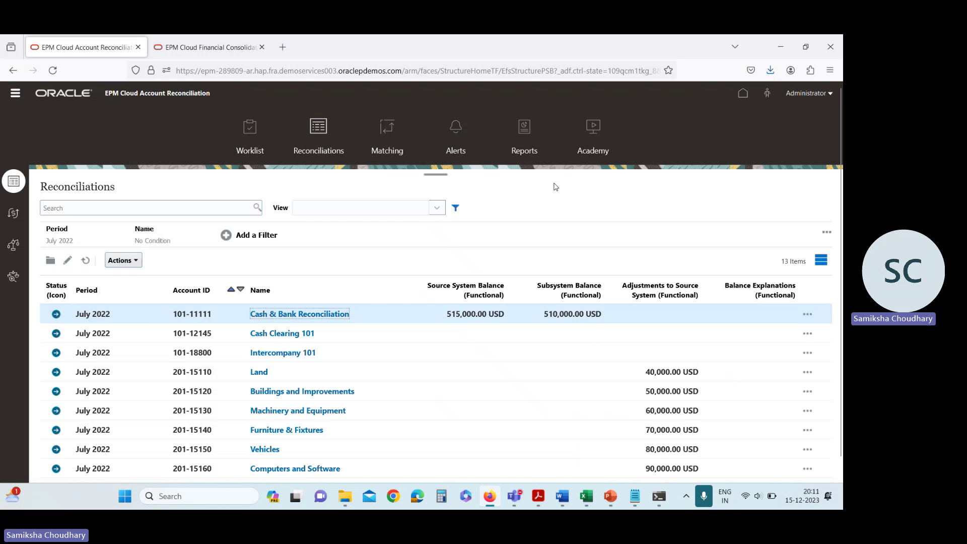
mouse_move(610, 496)
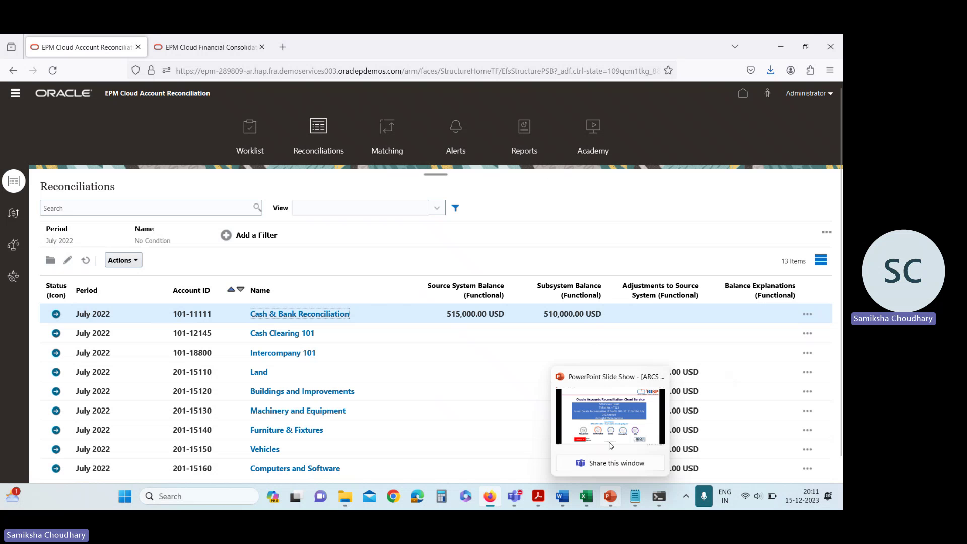